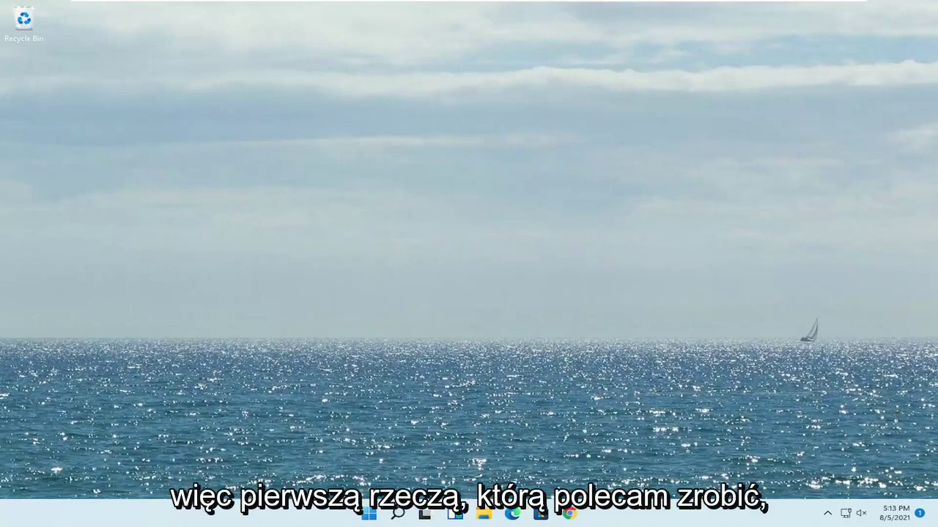
Search 'advanced system' and open System Properties on the Hardware tab
{"action": "left_click", "coordinate": [398, 514]}
{"action": "type", "text": "advanc"}
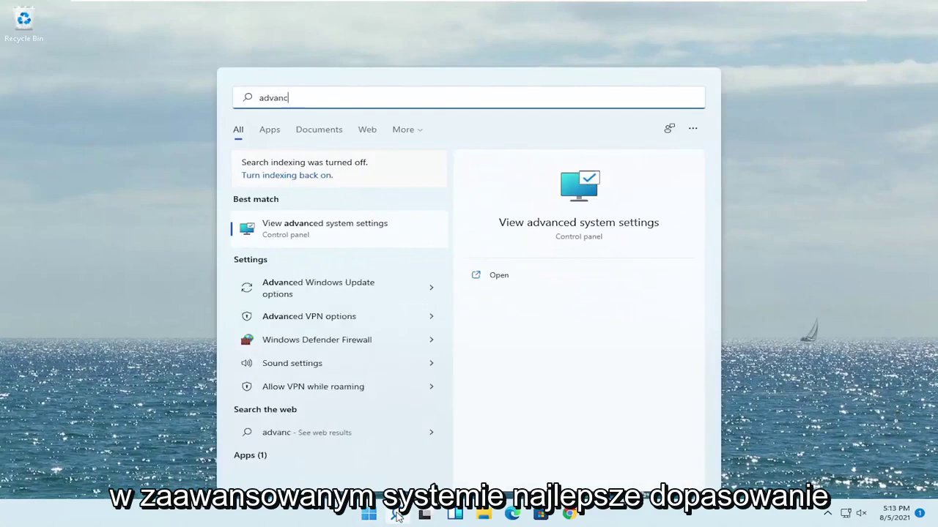
{"action": "type", "text": "ed system"}
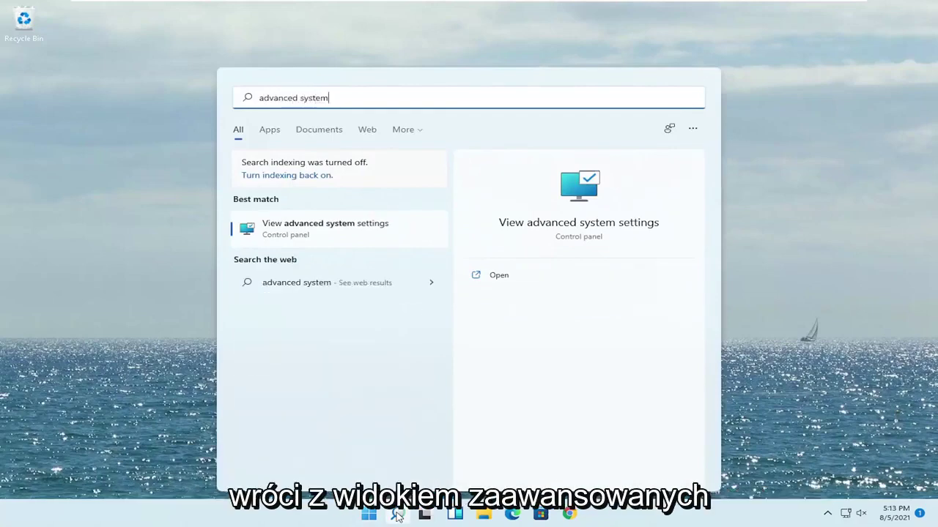
{"action": "left_click", "coordinate": [320, 233]}
{"action": "left_click_drag", "start_coordinate": [181, 44], "coordinate": [462, 119]}
{"action": "left_click", "coordinate": [404, 132]}
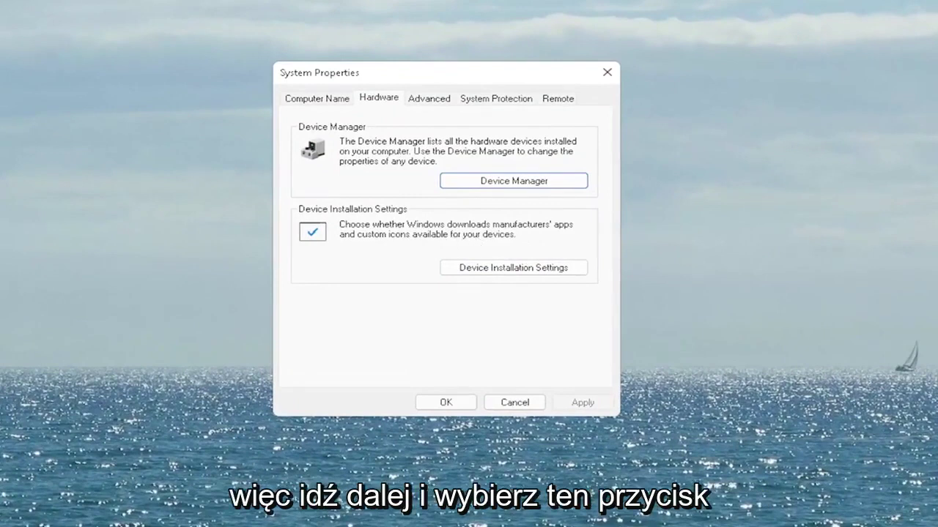
Set Device Installation Settings to Yes (recommended), then close both dialogs
{"action": "left_click", "coordinate": [513, 266]}
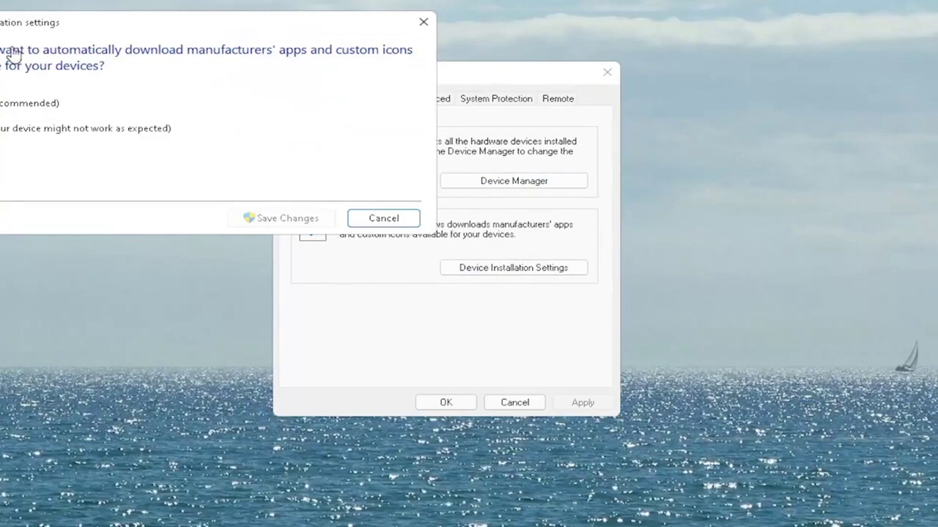
{"action": "left_click_drag", "start_coordinate": [66, 32], "coordinate": [276, 89]}
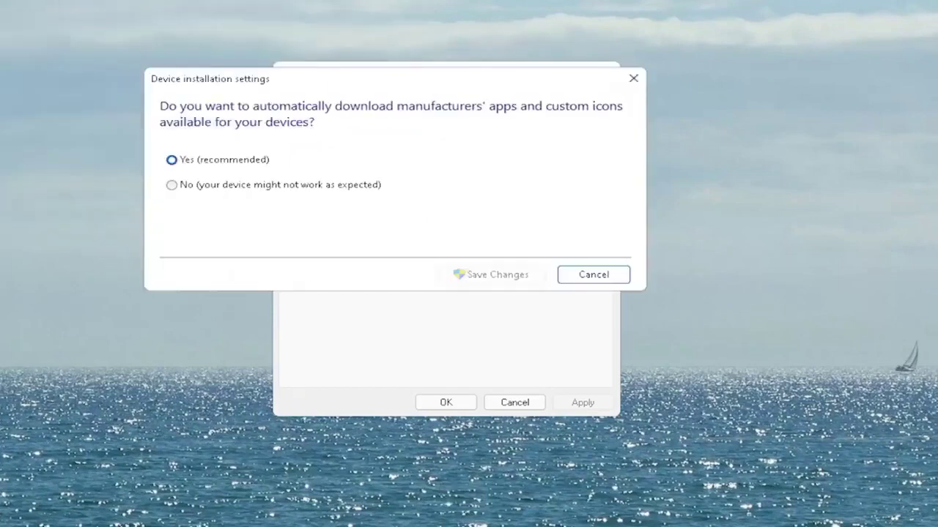
{"action": "left_click", "coordinate": [213, 166]}
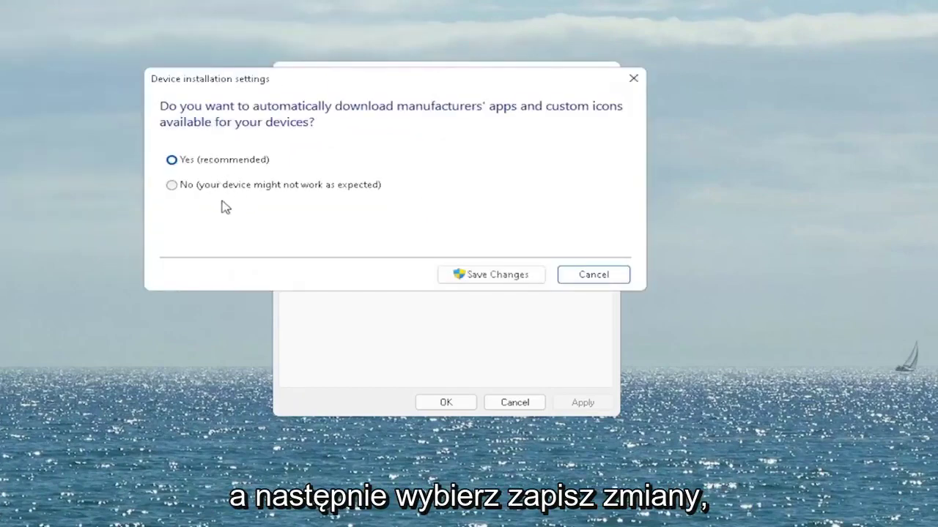
{"action": "left_click", "coordinate": [578, 274]}
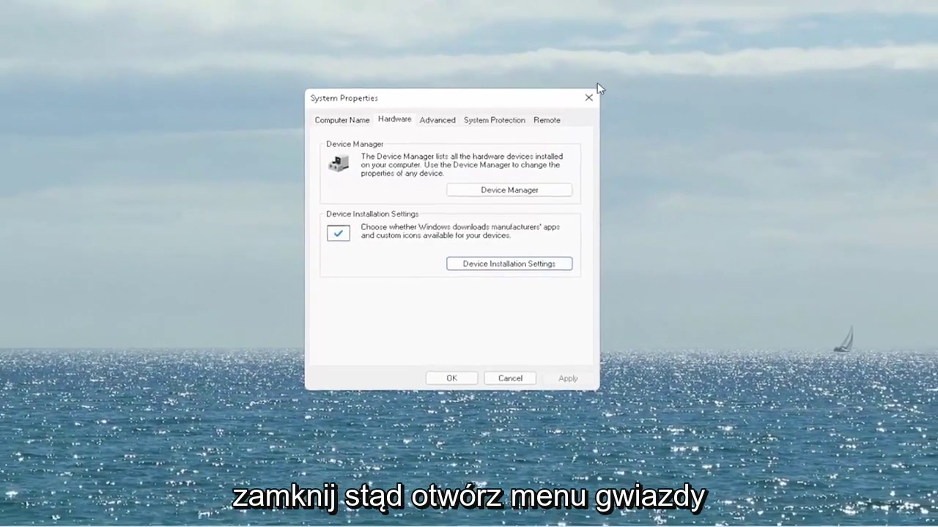
{"action": "left_click", "coordinate": [607, 73]}
Search 'device manager' and open Device Manager
{"action": "left_click", "coordinate": [398, 516]}
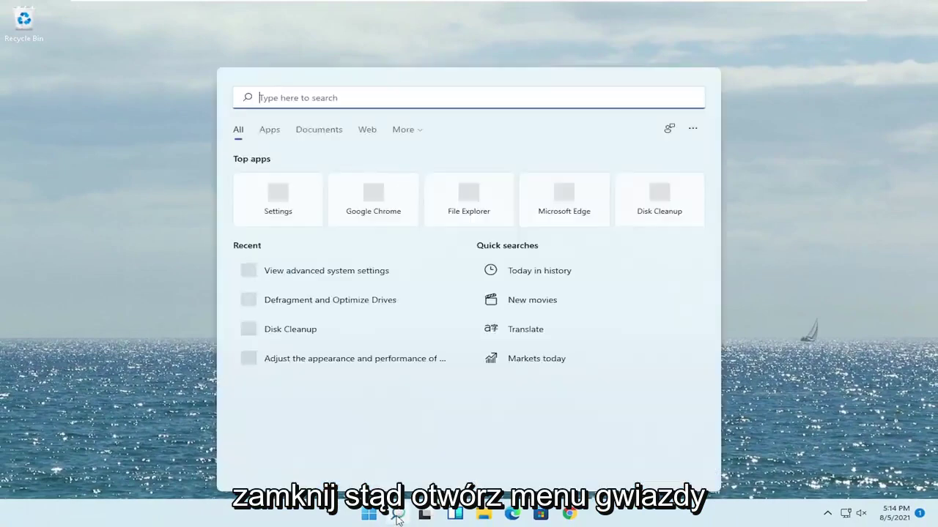
{"action": "type", "text": "device manager"}
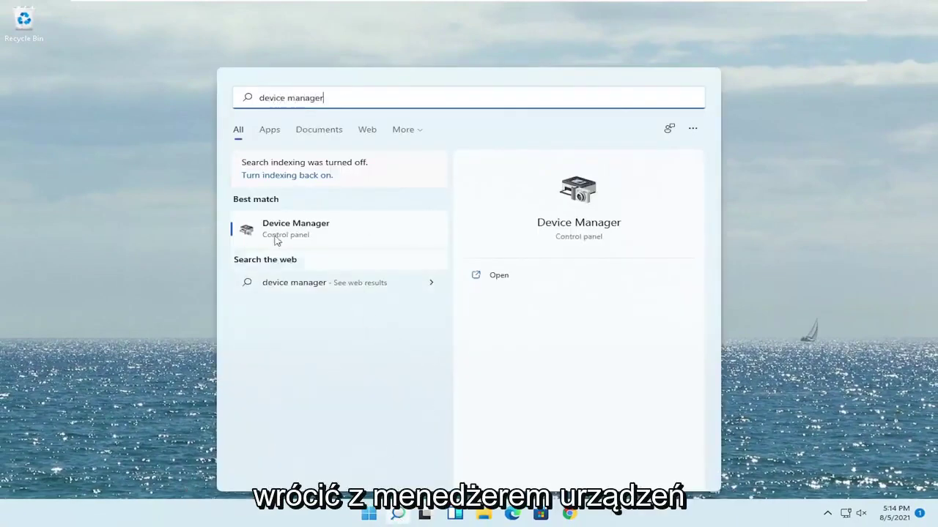
{"action": "left_click", "coordinate": [313, 232]}
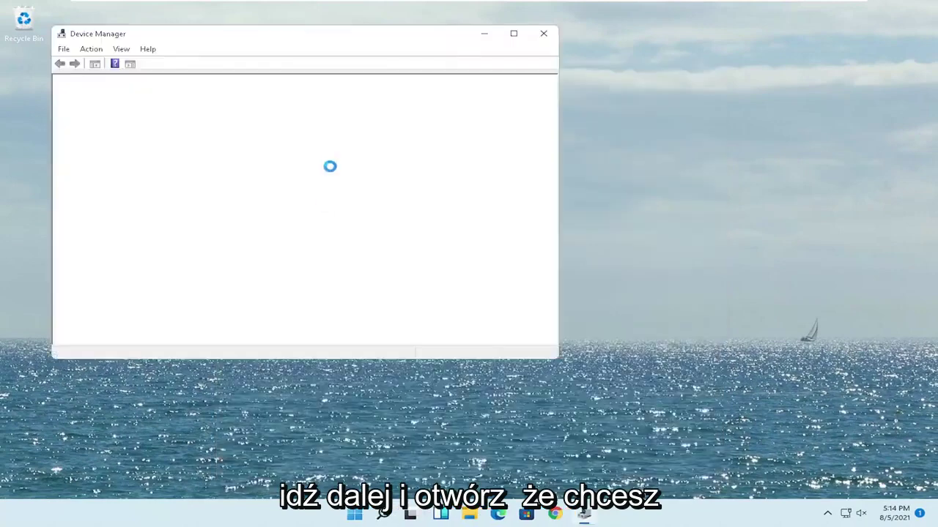
{"action": "left_click_drag", "start_coordinate": [311, 40], "coordinate": [444, 70]}
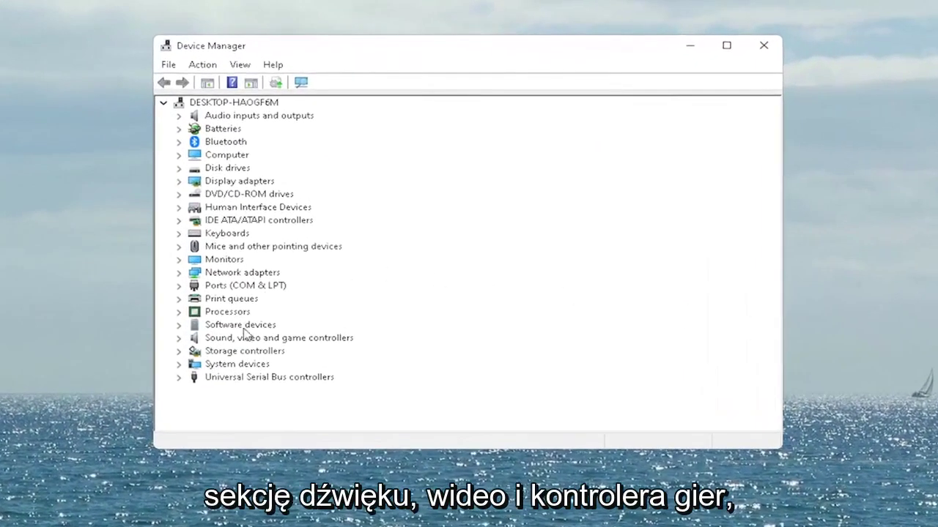
Under Sound, video and game controllers, open High Definition Audio Device properties on the Driver tab
{"action": "left_click", "coordinate": [246, 337]}
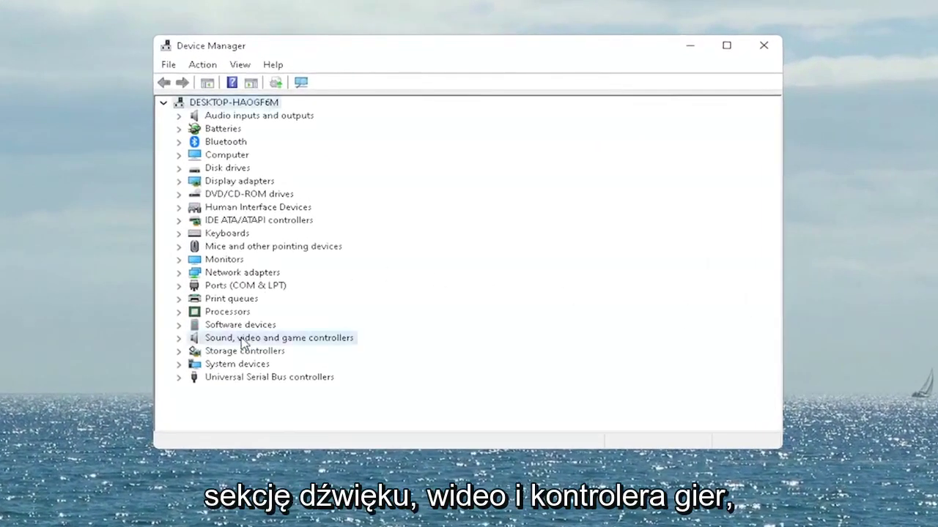
{"action": "double_click", "coordinate": [287, 342]}
{"action": "left_click", "coordinate": [265, 353]}
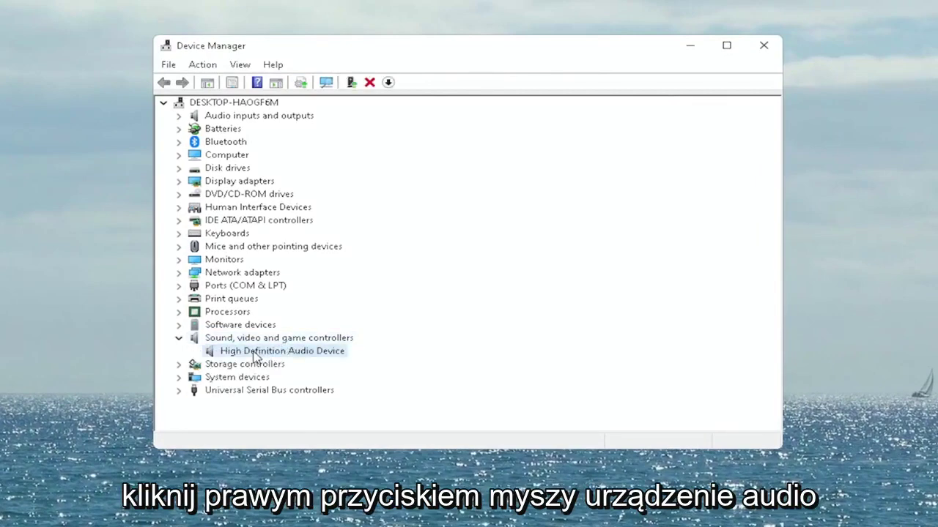
{"action": "right_click", "coordinate": [285, 355]}
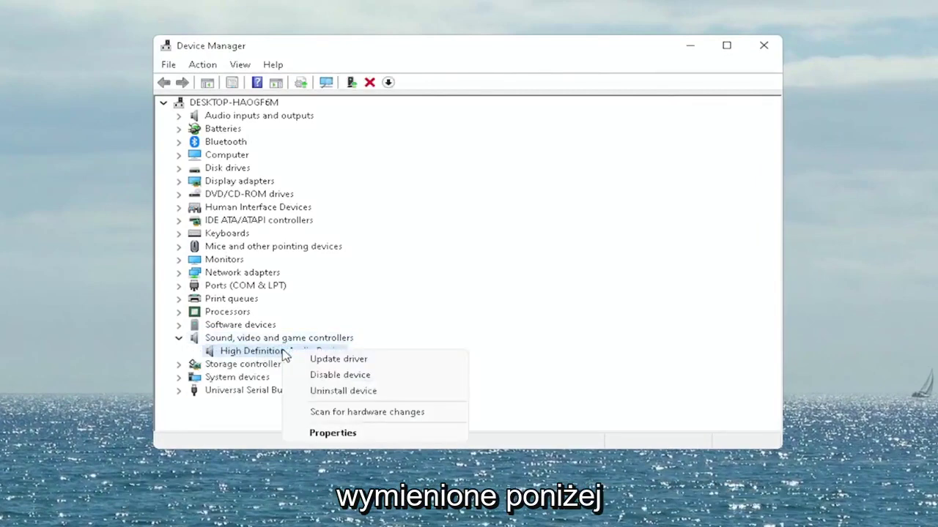
{"action": "left_click", "coordinate": [322, 436]}
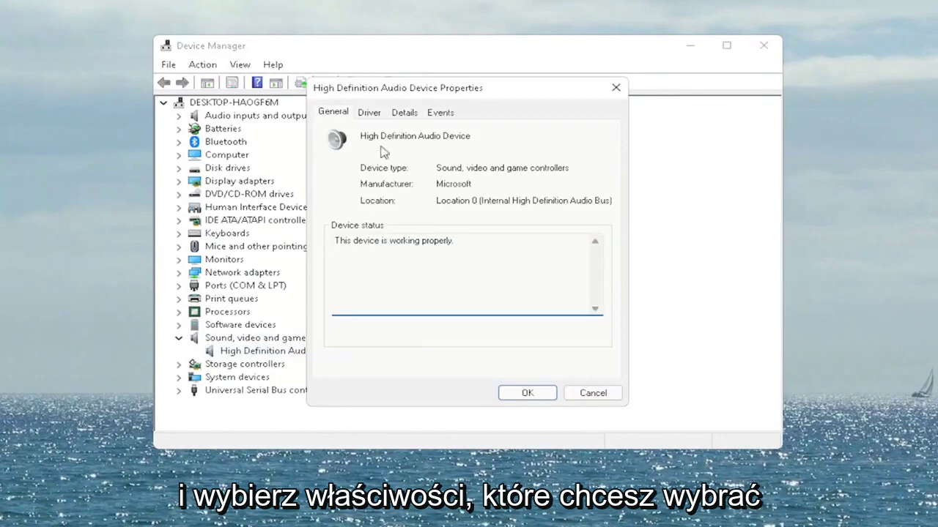
{"action": "left_click", "coordinate": [370, 113]}
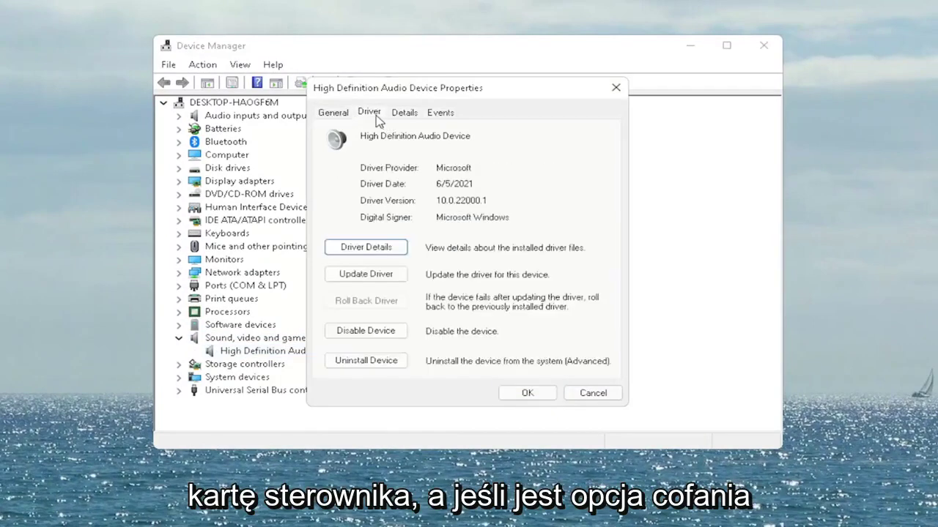
Reinstall the High Definition Audio Device driver from the computer's driver list, then close the wizard and properties
{"action": "left_click", "coordinate": [378, 277]}
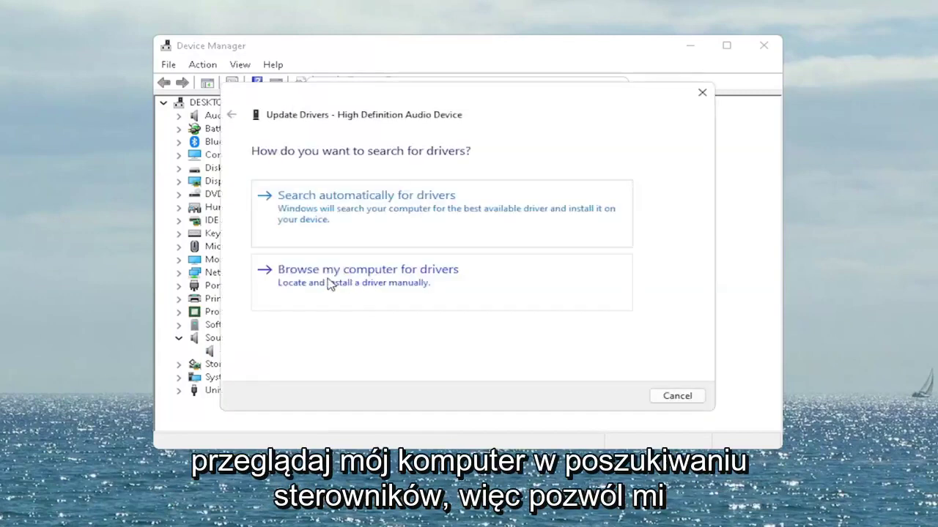
{"action": "left_click", "coordinate": [429, 272]}
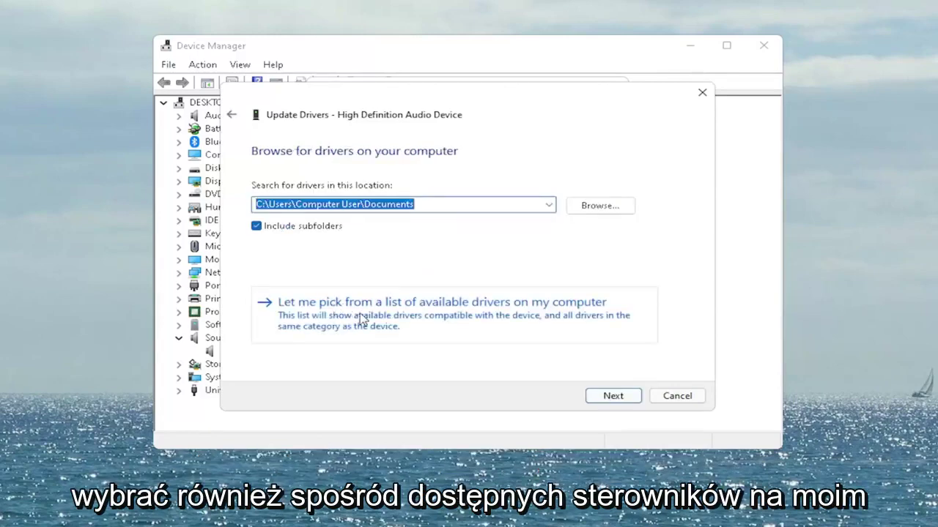
{"action": "left_click", "coordinate": [447, 326]}
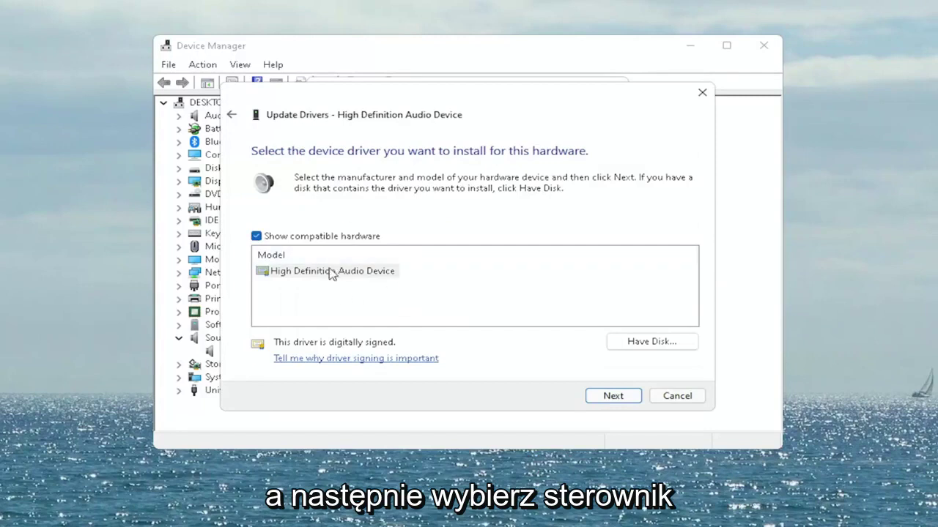
{"action": "left_click", "coordinate": [312, 272]}
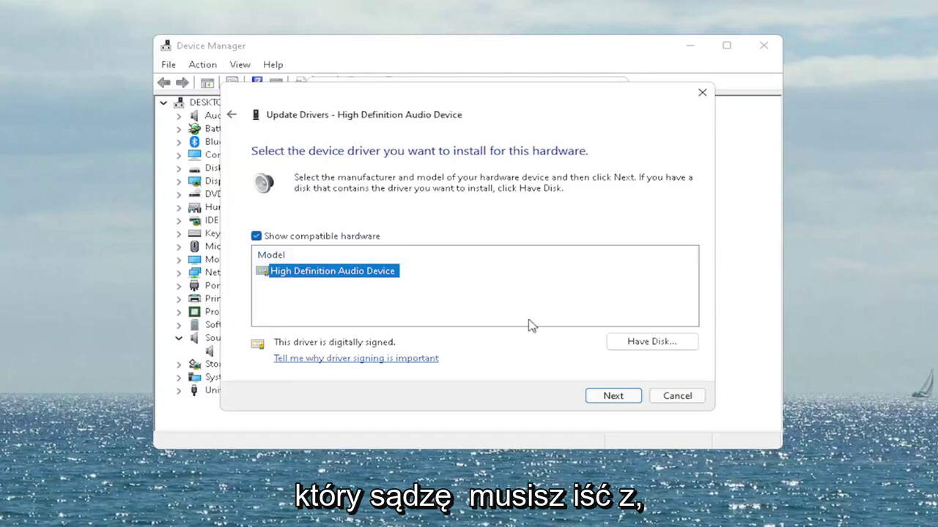
{"action": "left_click", "coordinate": [614, 399]}
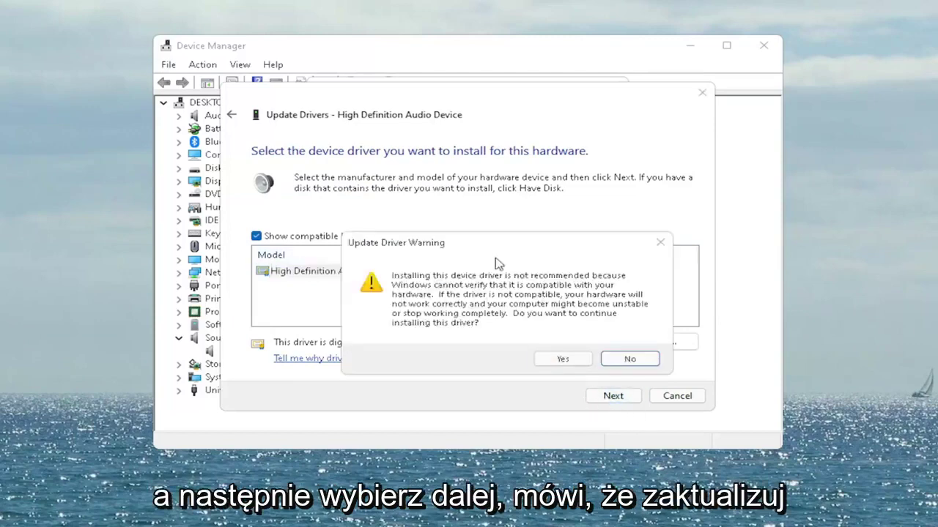
{"action": "left_click_drag", "start_coordinate": [486, 246], "coordinate": [433, 216]}
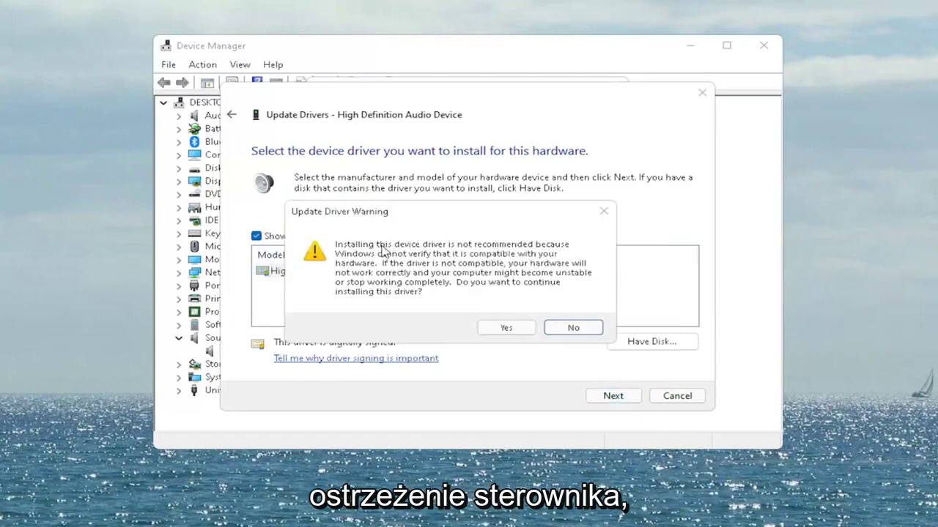
{"action": "left_click", "coordinate": [516, 329]}
{"action": "left_click", "coordinate": [679, 396]}
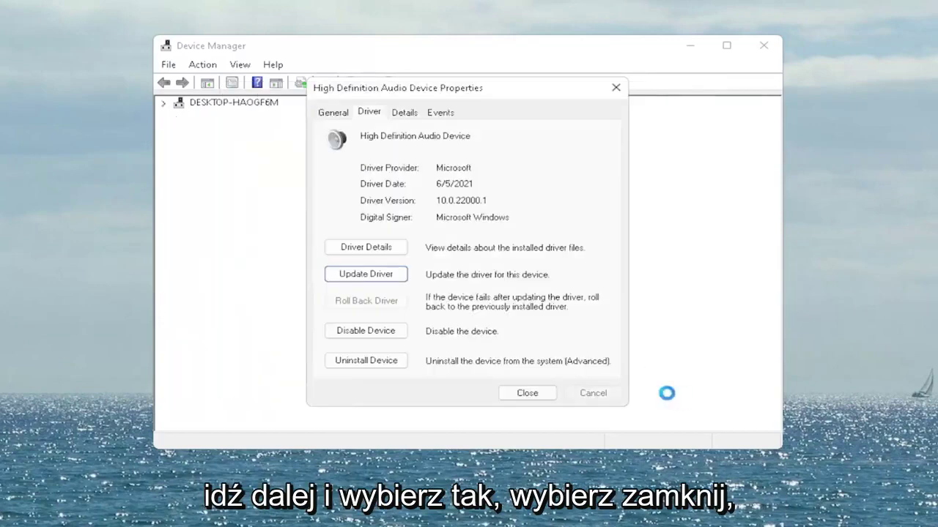
{"action": "left_click", "coordinate": [528, 394]}
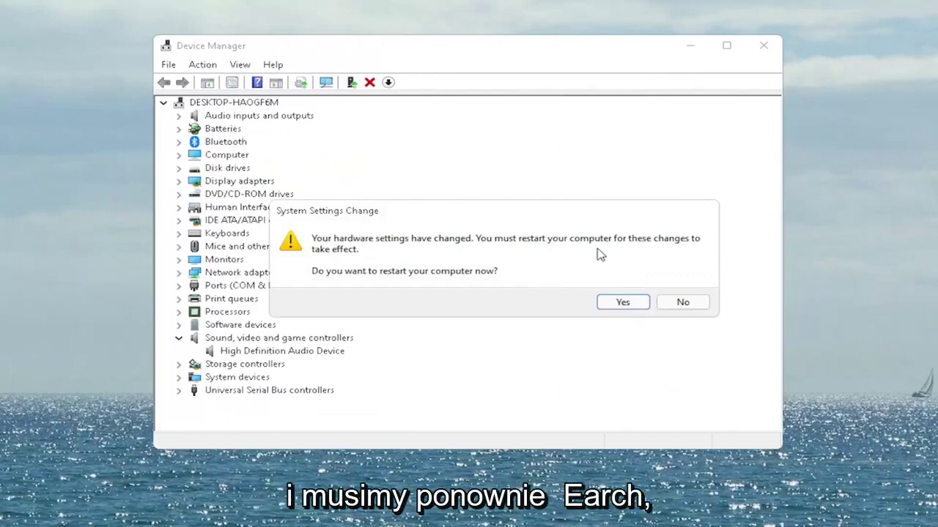
Accept the System Settings Change prompt to restart the computer
{"action": "left_click", "coordinate": [636, 301]}
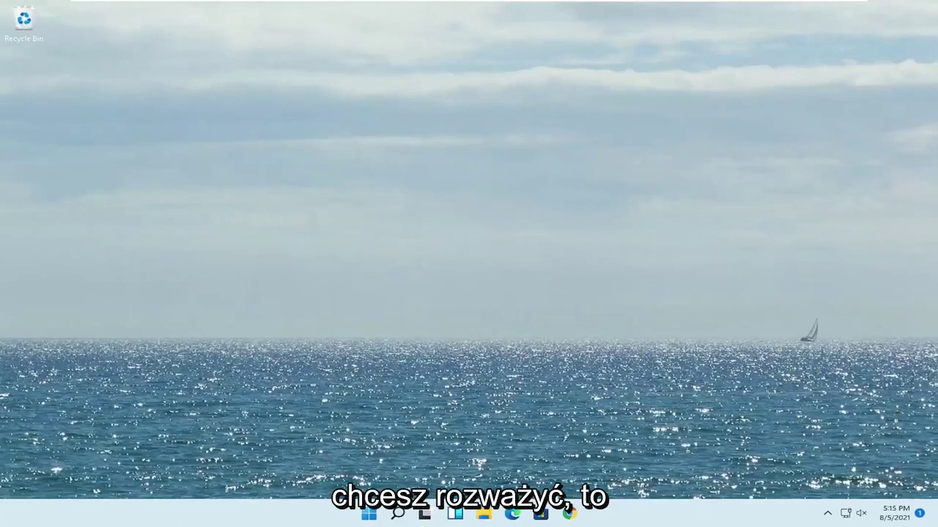
Open Bluetooth & devices from the tray Bluetooth icon, begin adding a Bluetooth device, then close both windows
{"action": "left_click", "coordinate": [830, 515]}
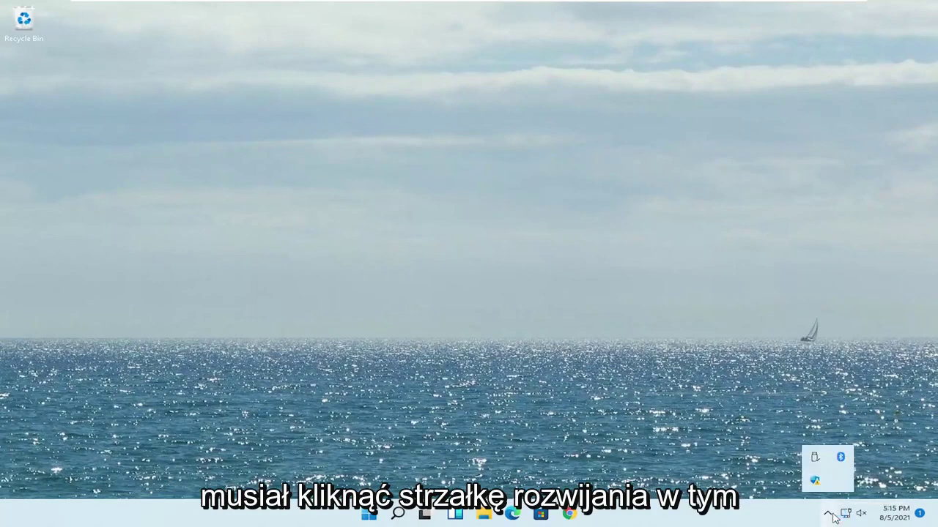
{"action": "right_click", "coordinate": [839, 460]}
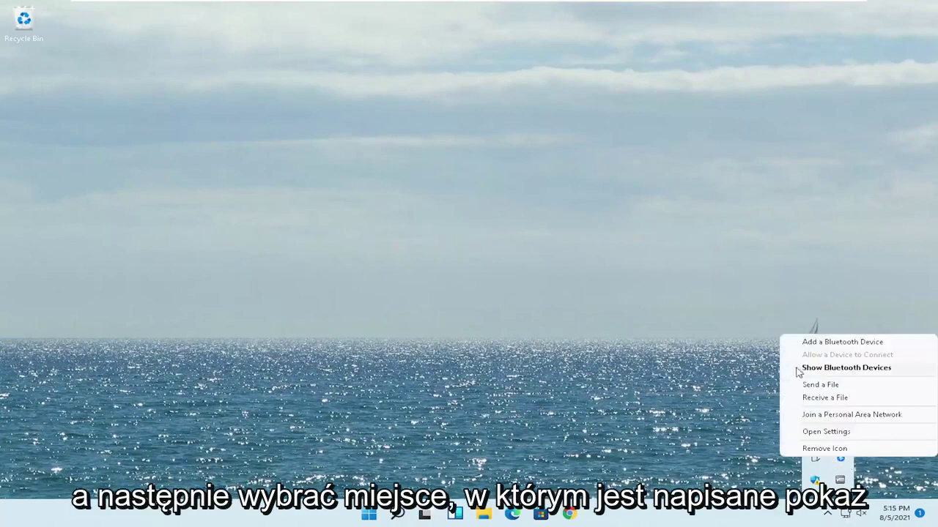
{"action": "left_click", "coordinate": [848, 368]}
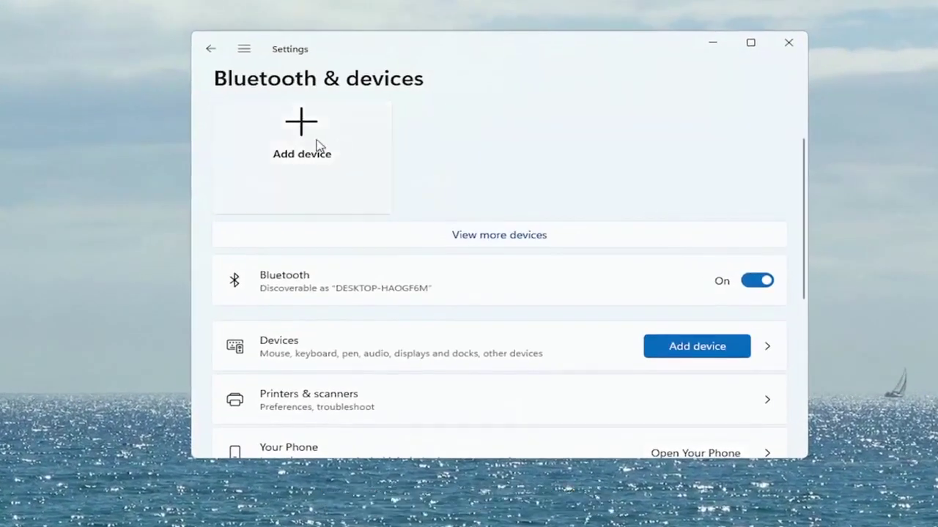
{"action": "left_click", "coordinate": [298, 136]}
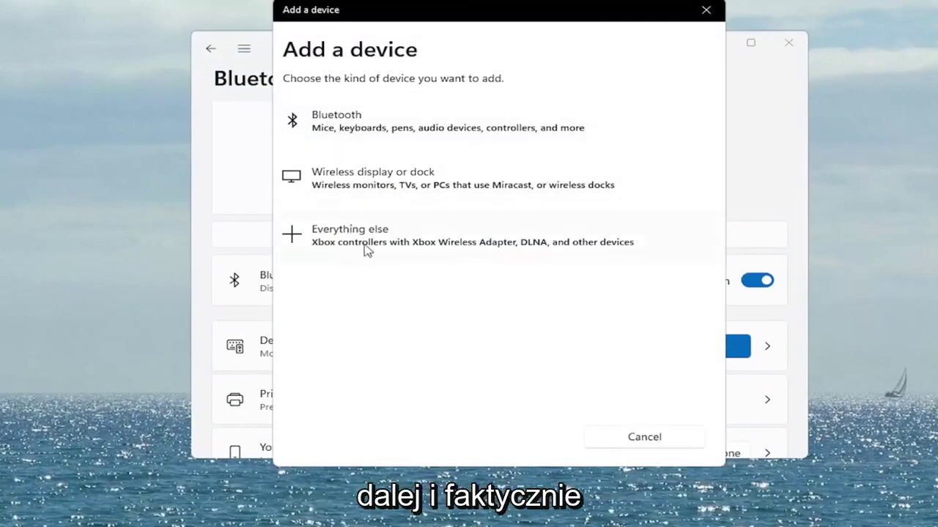
{"action": "left_click", "coordinate": [339, 130]}
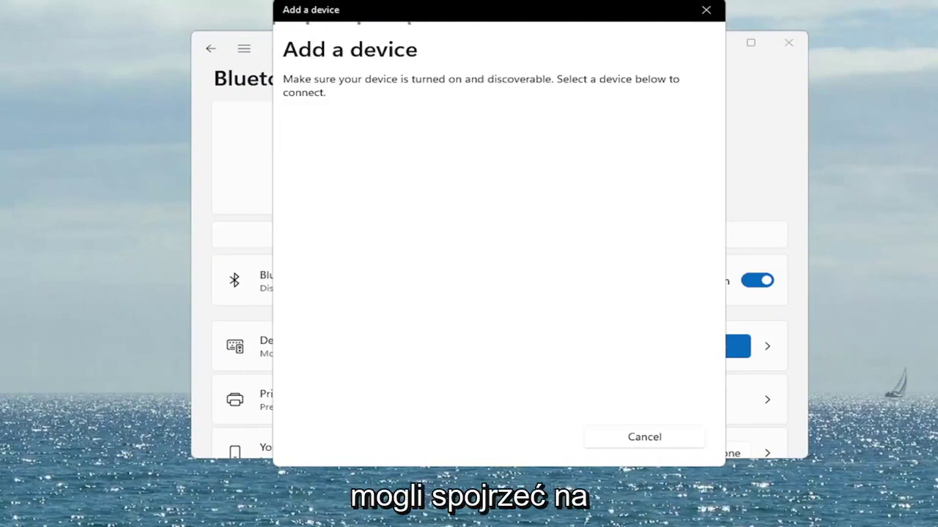
{"action": "left_click", "coordinate": [706, 10]}
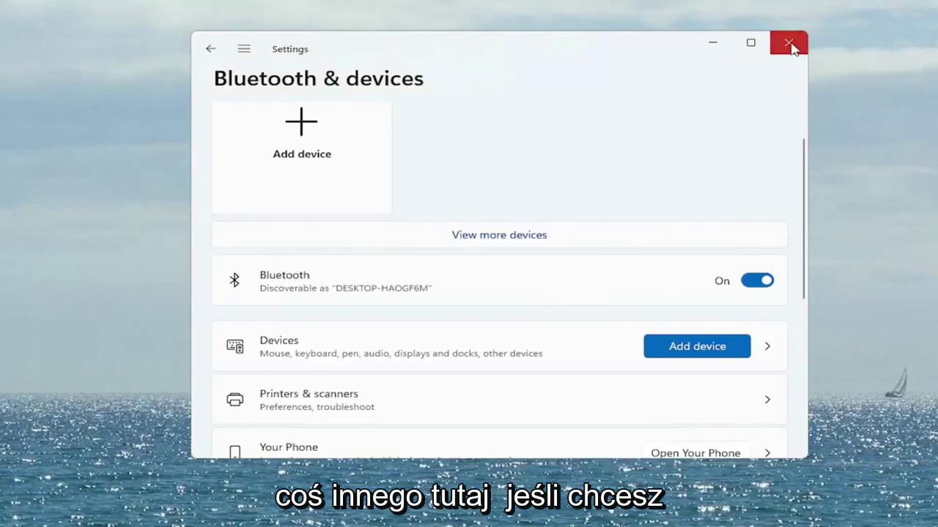
{"action": "left_click", "coordinate": [784, 42]}
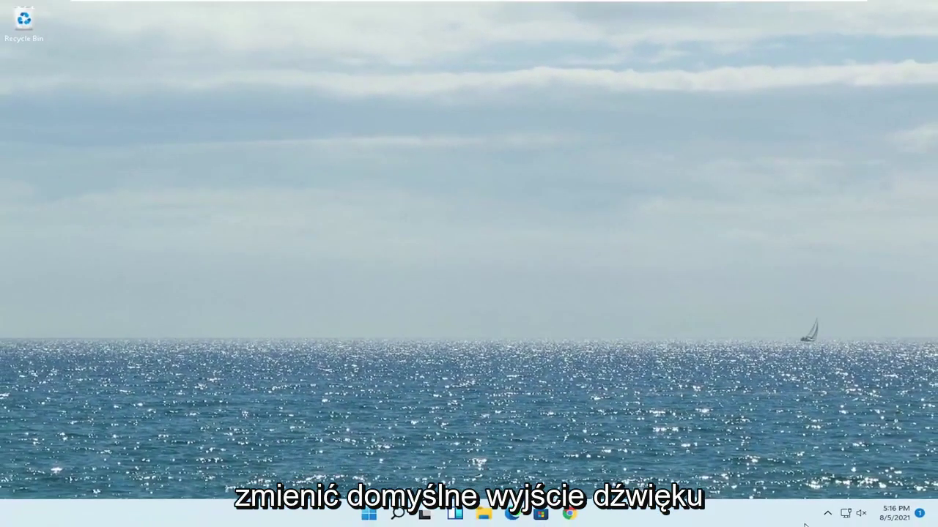
Search 'settings', open the Settings app and go to System > Sound, showing Speakers as output
{"action": "left_click", "coordinate": [397, 514]}
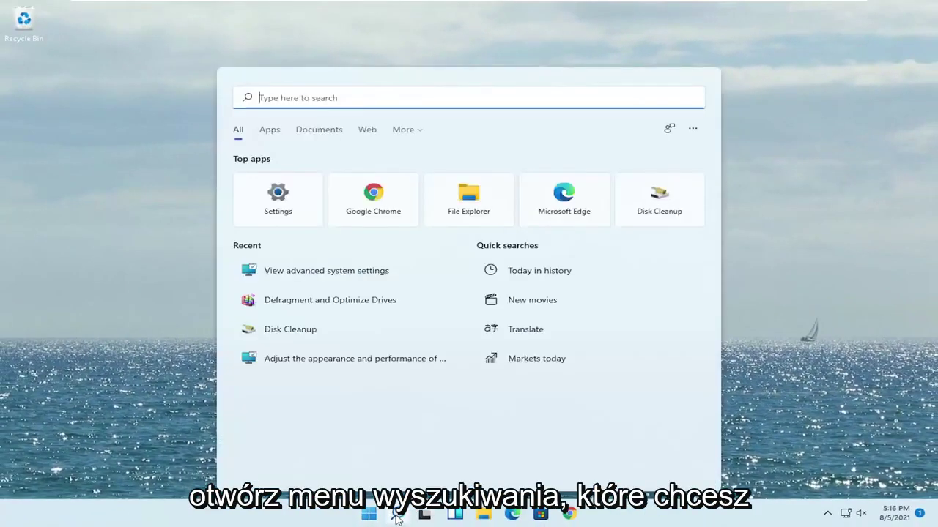
{"action": "type", "text": "settings"}
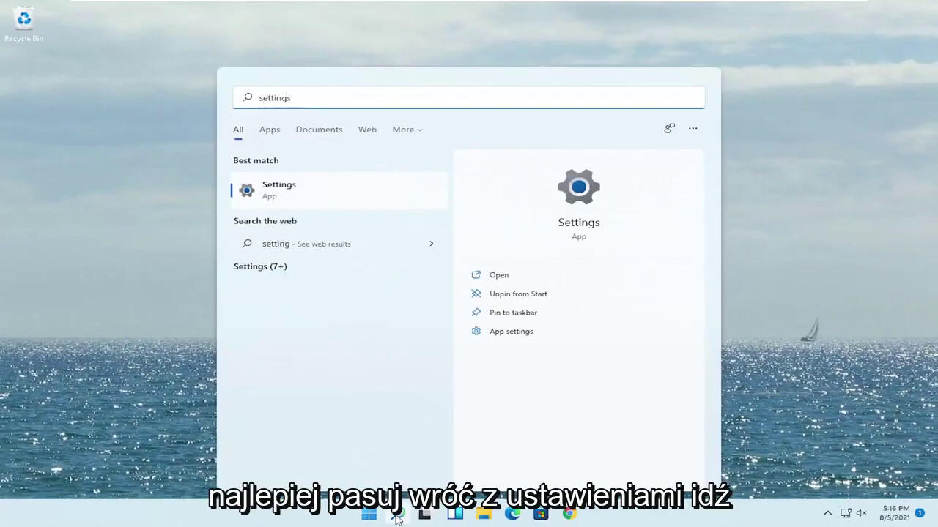
{"action": "left_click", "coordinate": [283, 192]}
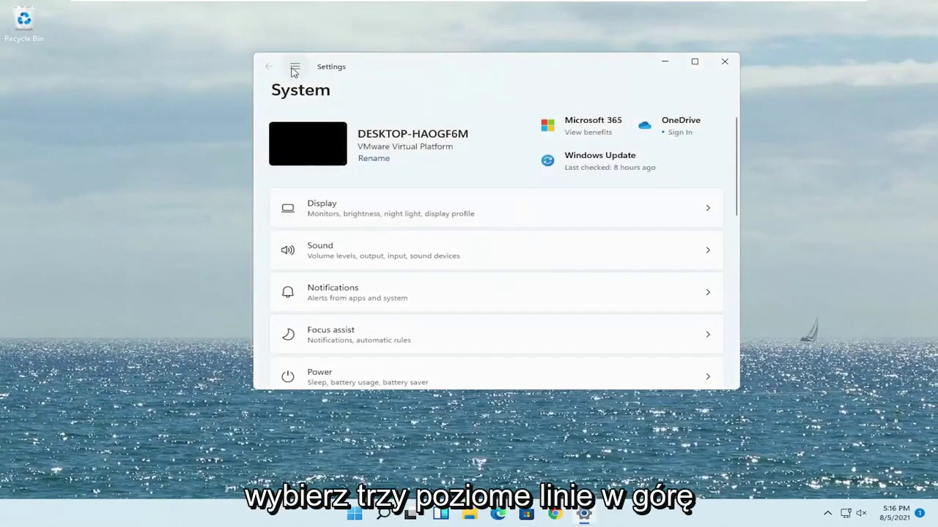
{"action": "left_click", "coordinate": [294, 68]}
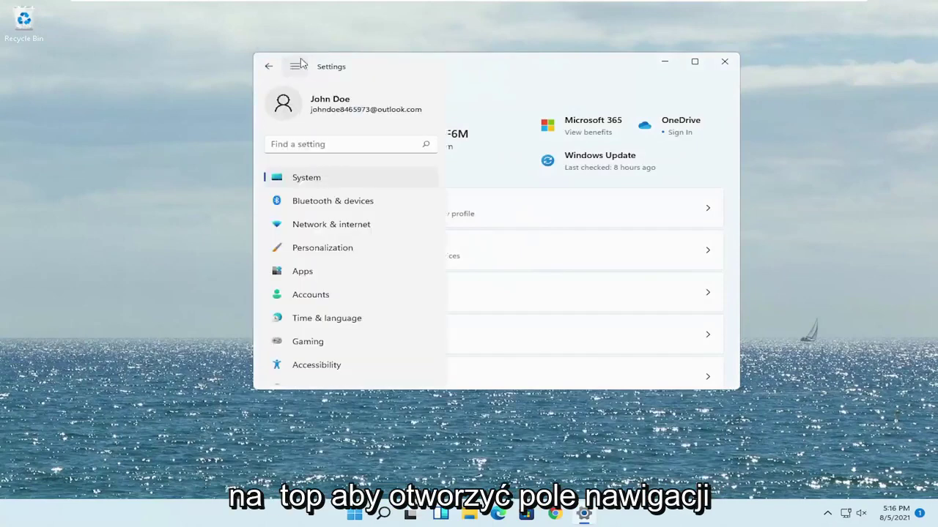
{"action": "left_click", "coordinate": [287, 181]}
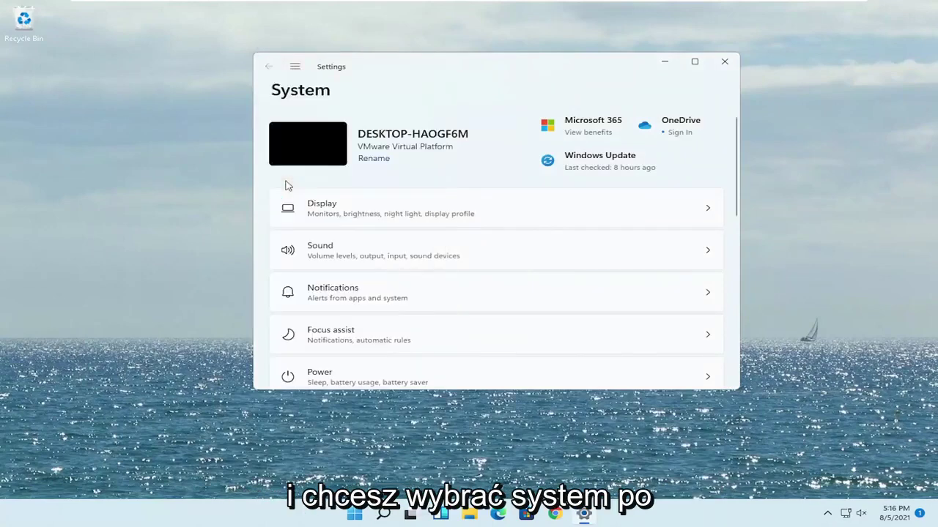
{"action": "left_click", "coordinate": [359, 256]}
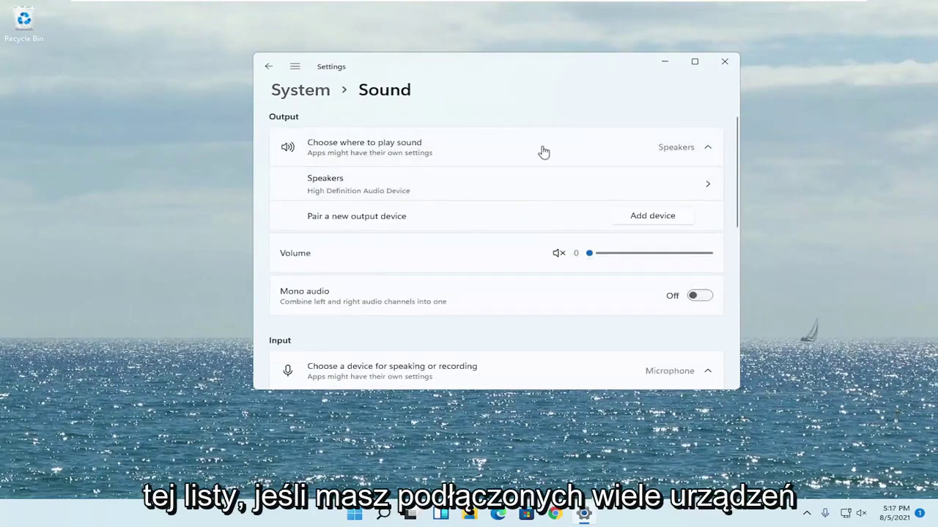
Switch the Speakers to Don't allow and back to Allow, keep volume at 0, and return to Sound
{"action": "left_click", "coordinate": [356, 187]}
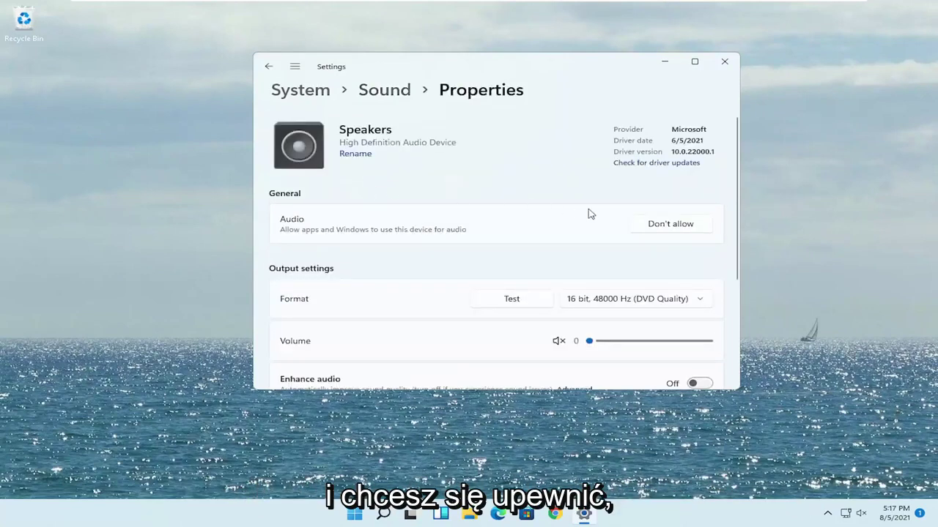
{"action": "left_click", "coordinate": [670, 224]}
{"action": "left_click", "coordinate": [573, 192]}
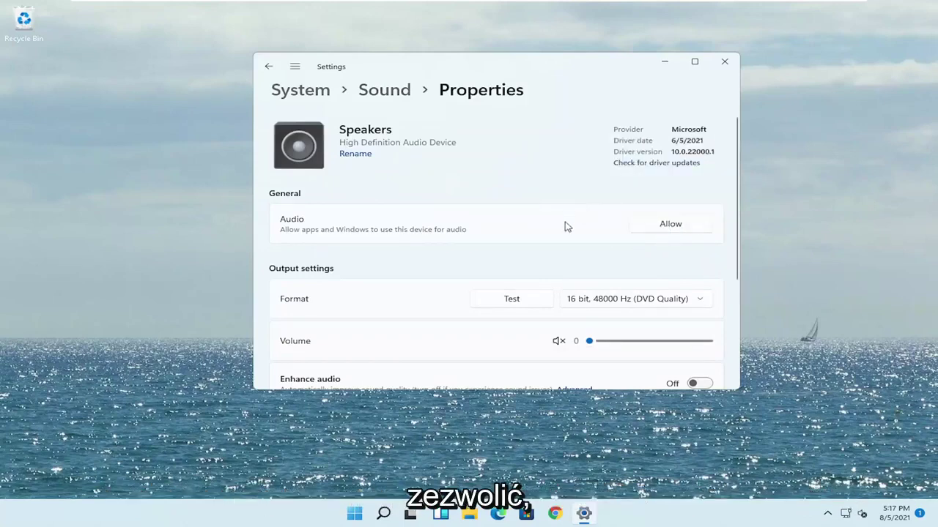
{"action": "left_click", "coordinate": [665, 229]}
{"action": "scroll", "coordinate": [636, 246], "scroll_direction": "down", "scroll_amount": 1}
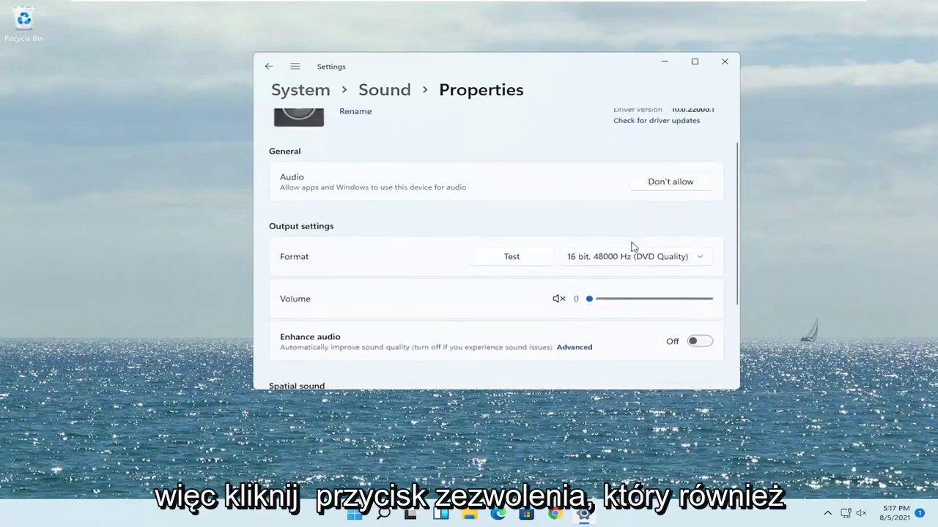
{"action": "scroll", "coordinate": [523, 217], "scroll_direction": "down", "scroll_amount": 1}
{"action": "left_click_drag", "start_coordinate": [603, 262], "coordinate": [540, 262]}
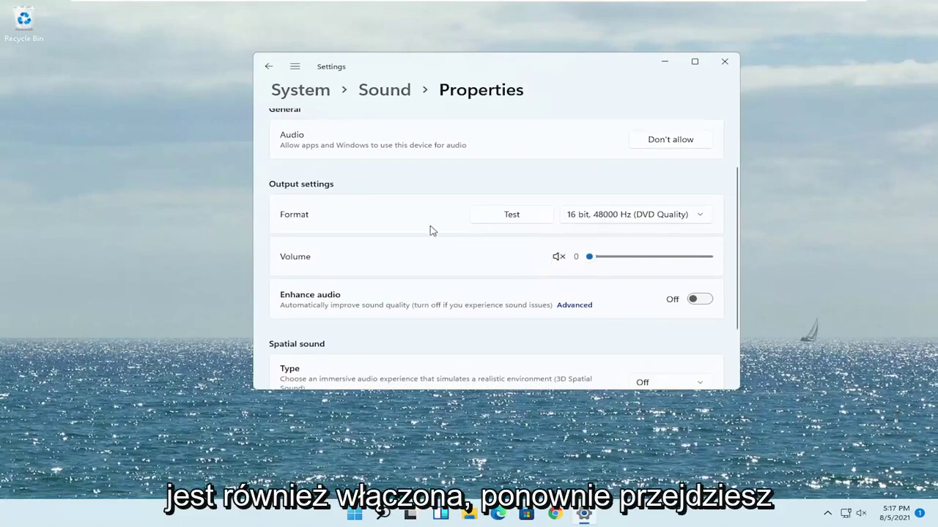
{"action": "scroll", "coordinate": [432, 230], "scroll_direction": "up", "scroll_amount": 2}
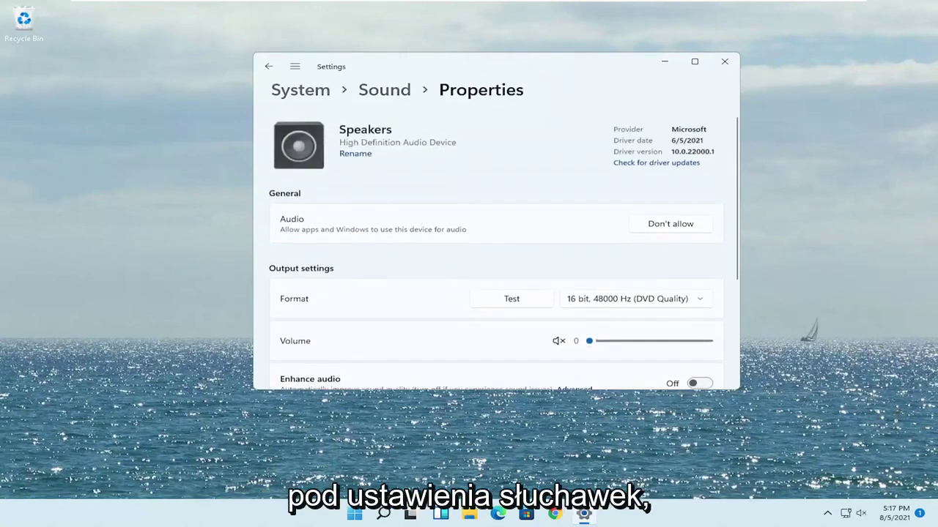
{"action": "left_click", "coordinate": [268, 66]}
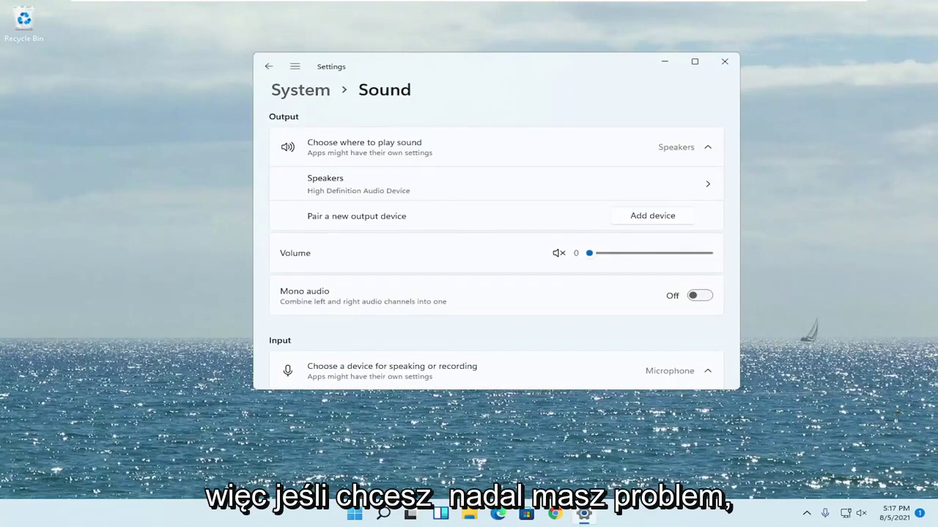
Close Settings, search 'troubleshoot', and reach System > Troubleshoot > Other troubleshooters
{"action": "left_click", "coordinate": [722, 63]}
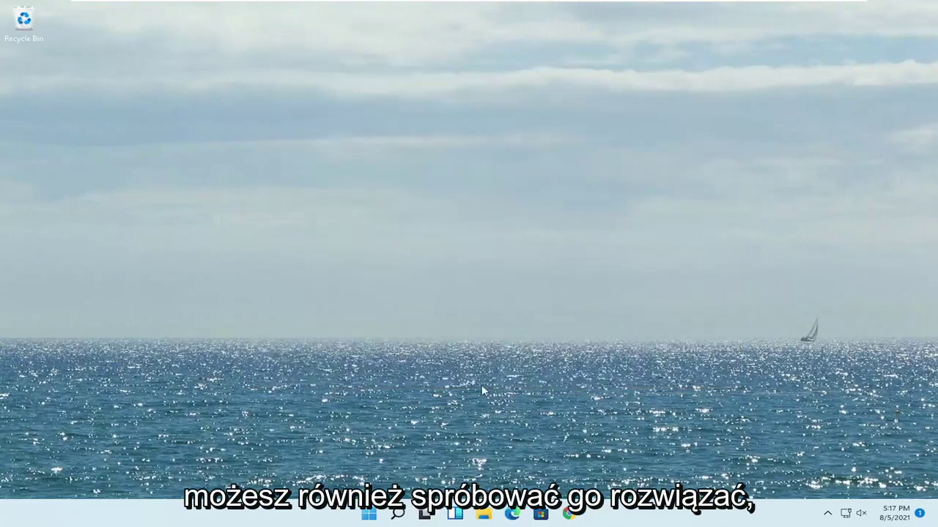
{"action": "type", "text": "troubleshoot"}
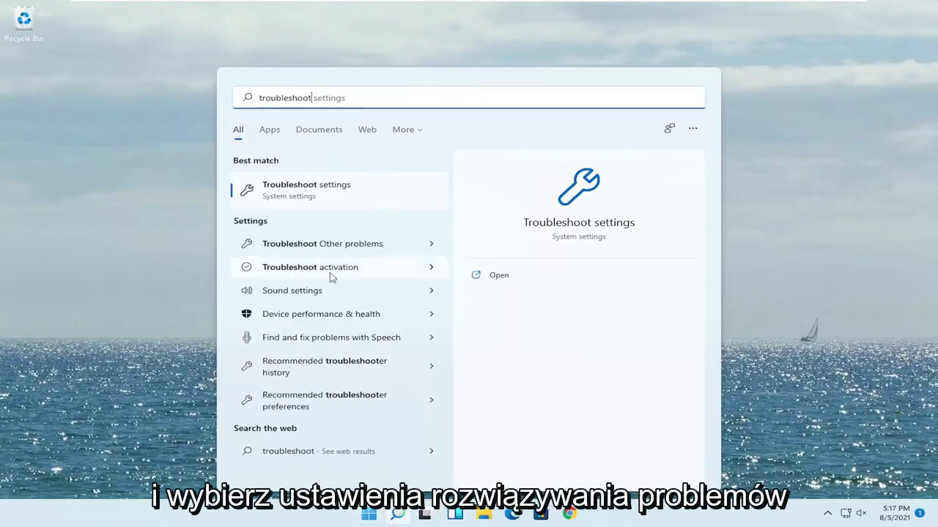
{"action": "left_click", "coordinate": [341, 202]}
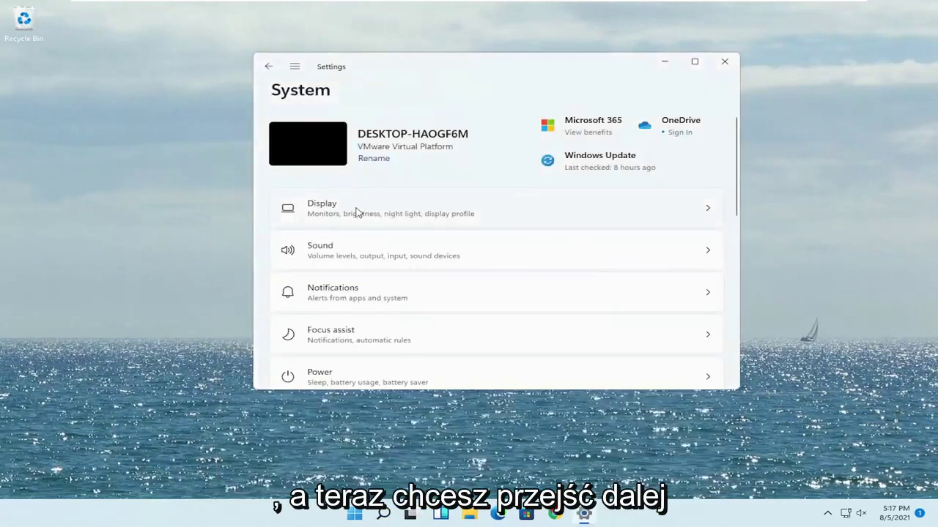
{"action": "scroll", "coordinate": [438, 308], "scroll_direction": "down", "scroll_amount": 5}
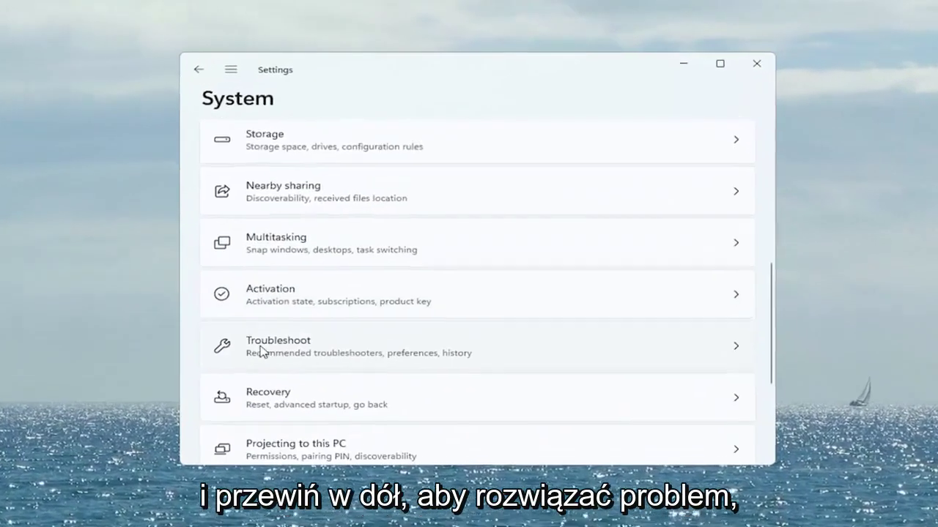
{"action": "left_click", "coordinate": [352, 356]}
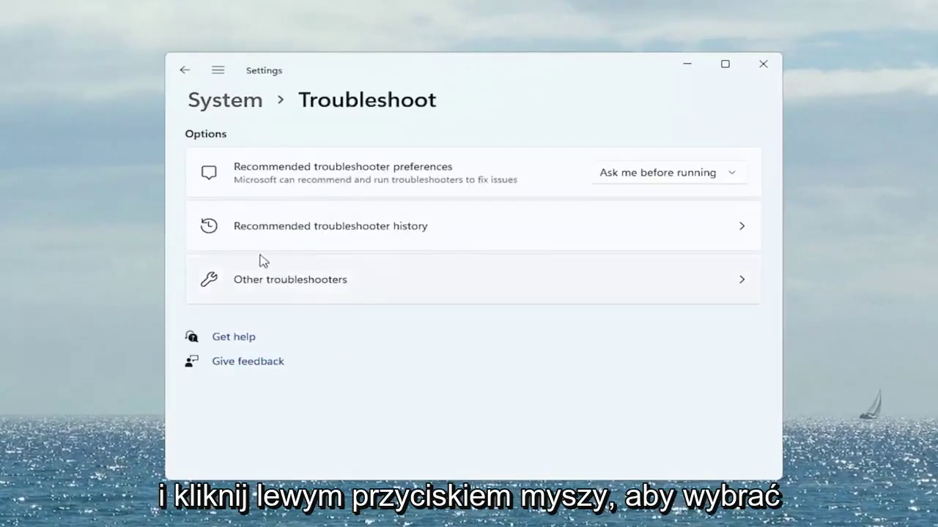
{"action": "left_click", "coordinate": [326, 296]}
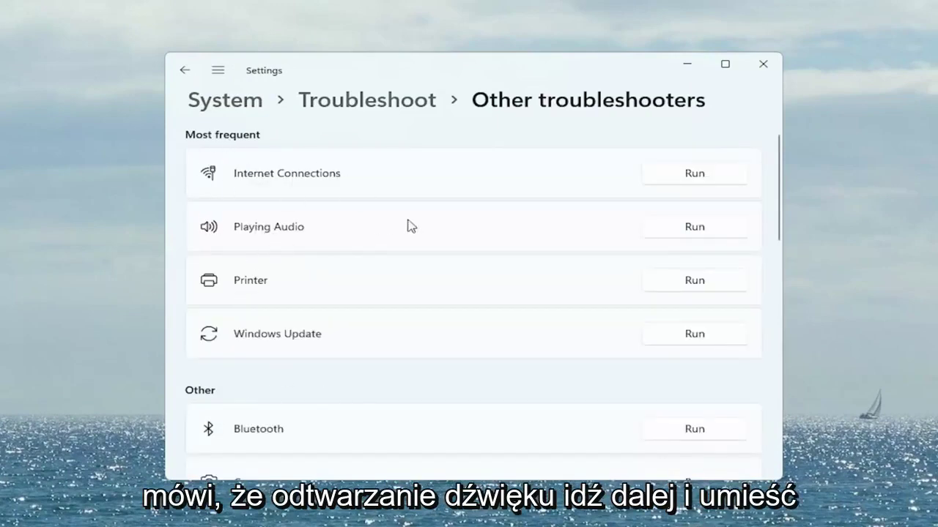
Run the Playing Audio troubleshooter, declining Audio Enhancements, then close it and Settings
{"action": "left_click", "coordinate": [700, 233]}
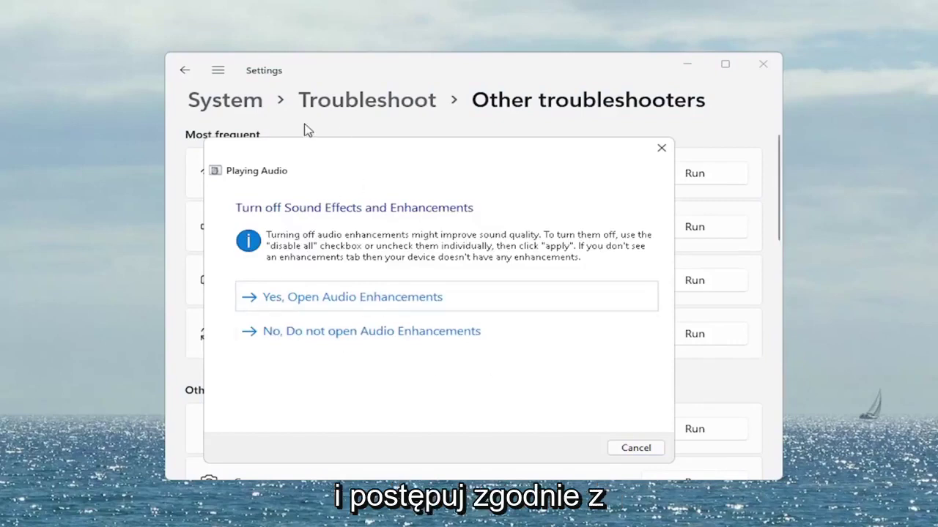
{"action": "left_click", "coordinate": [332, 338]}
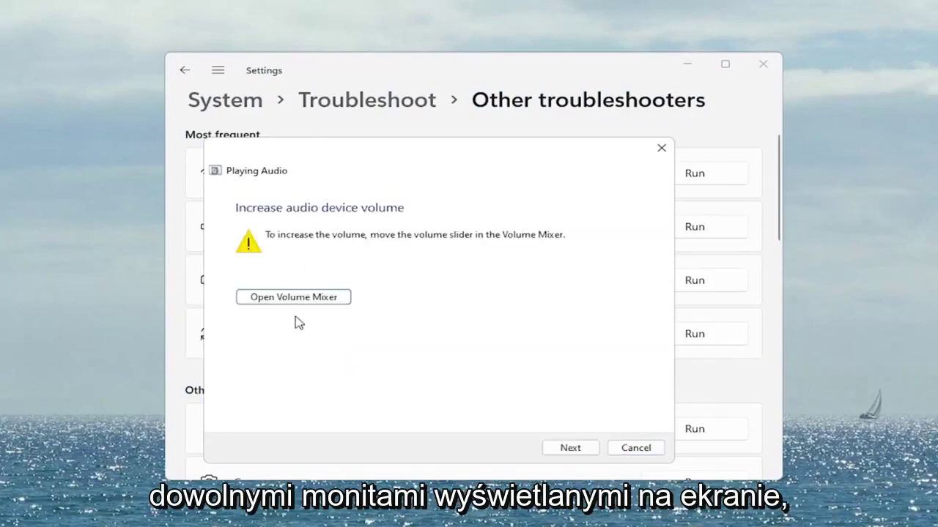
{"action": "left_click", "coordinate": [565, 449]}
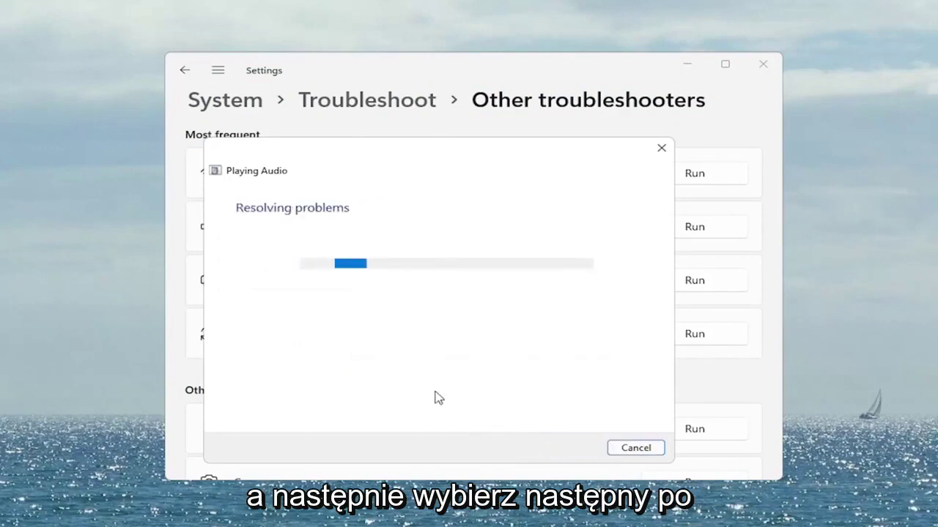
{"action": "left_click", "coordinate": [636, 450]}
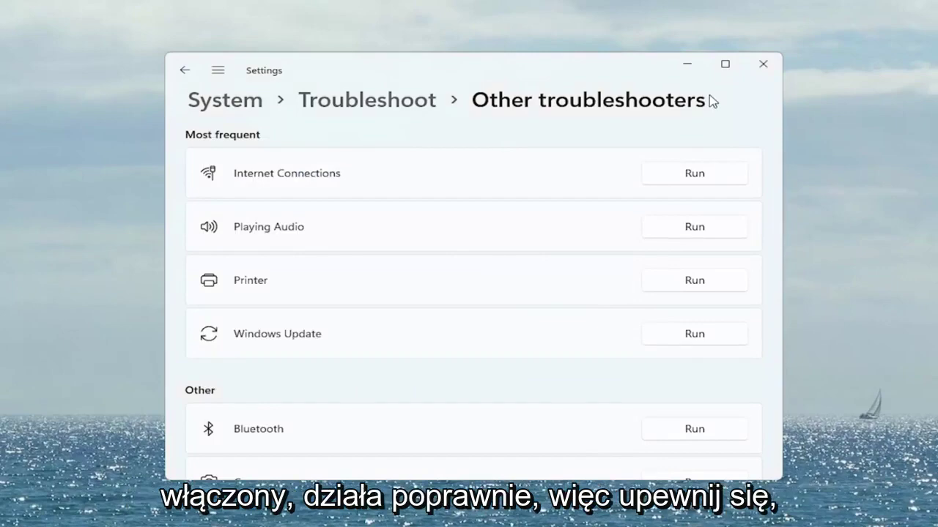
{"action": "left_click", "coordinate": [764, 67]}
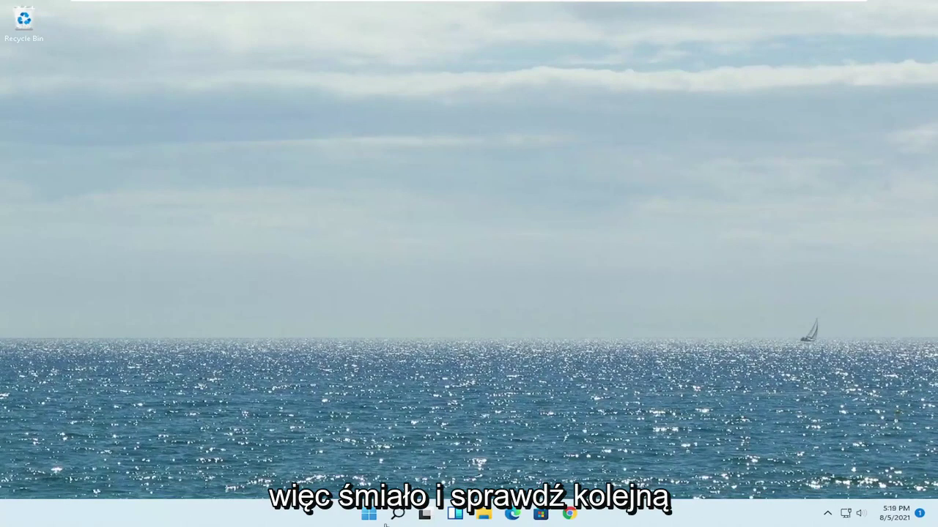
Search 'update' and open the Check for updates settings page
{"action": "left_click", "coordinate": [396, 515]}
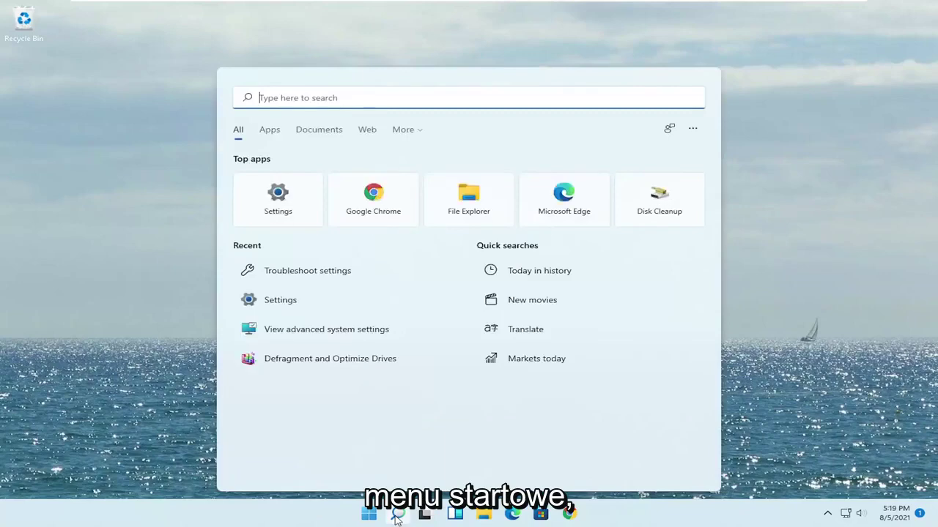
{"action": "type", "text": "update"}
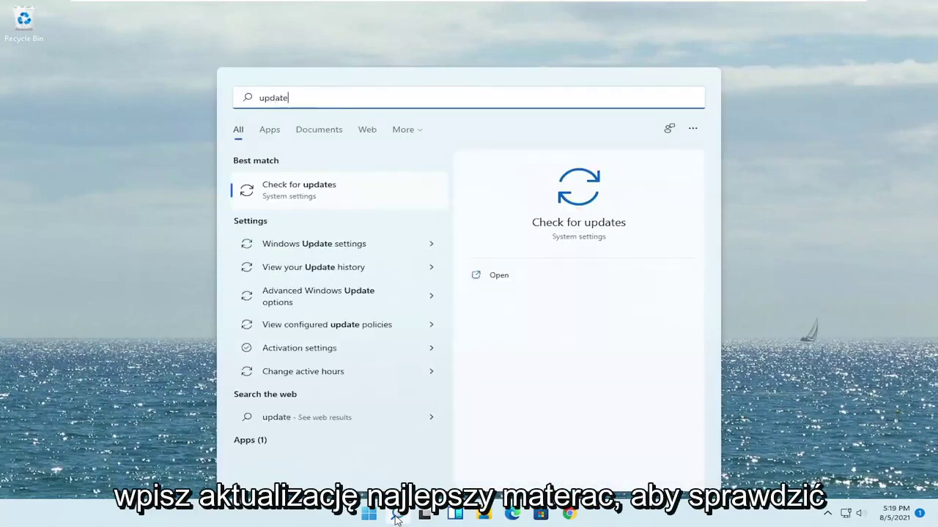
{"action": "left_click", "coordinate": [312, 197]}
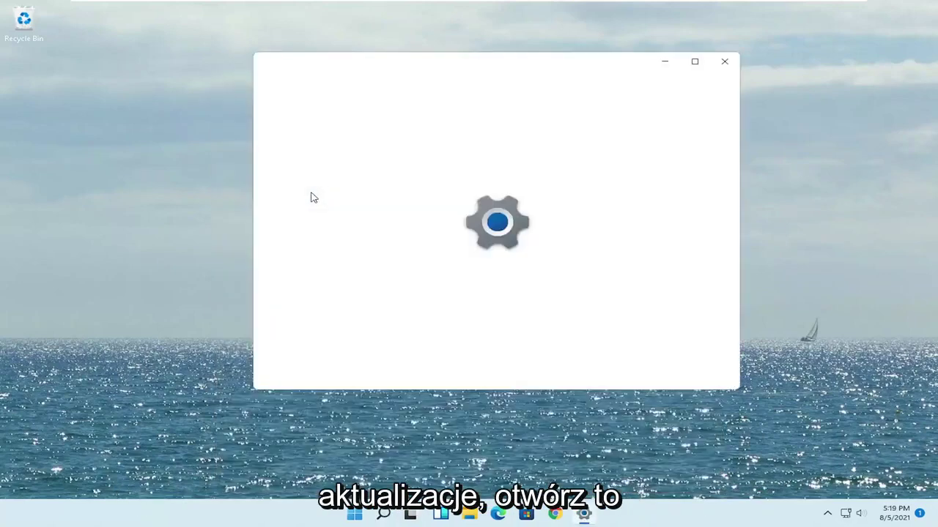